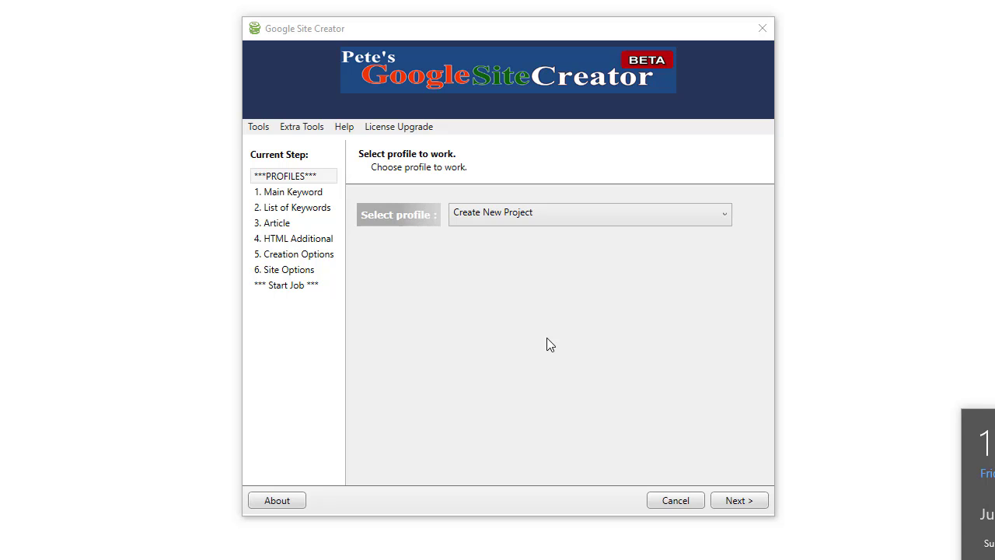
Load the SEO Consultant Services profile and continue to its main keyword settings.
left_click(531, 213)
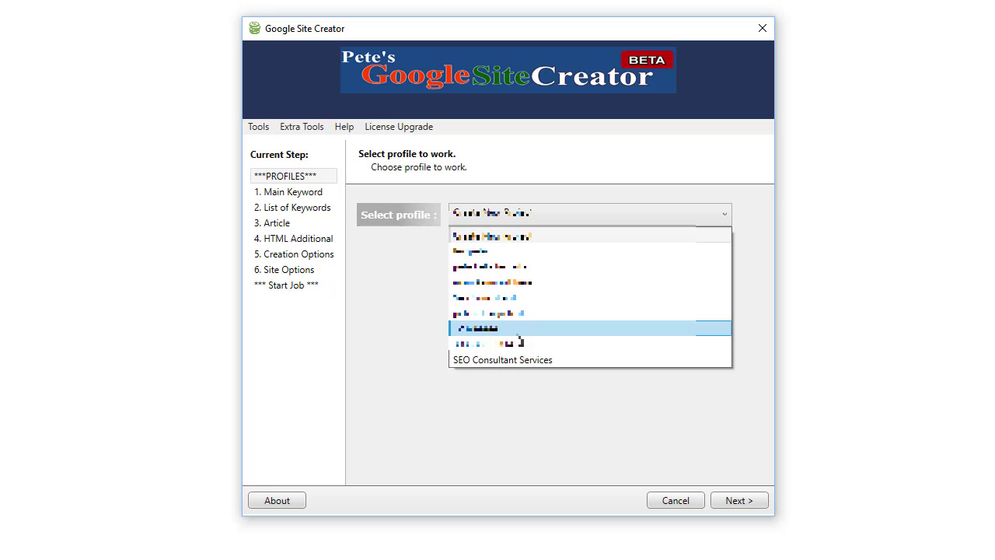
left_click(515, 359)
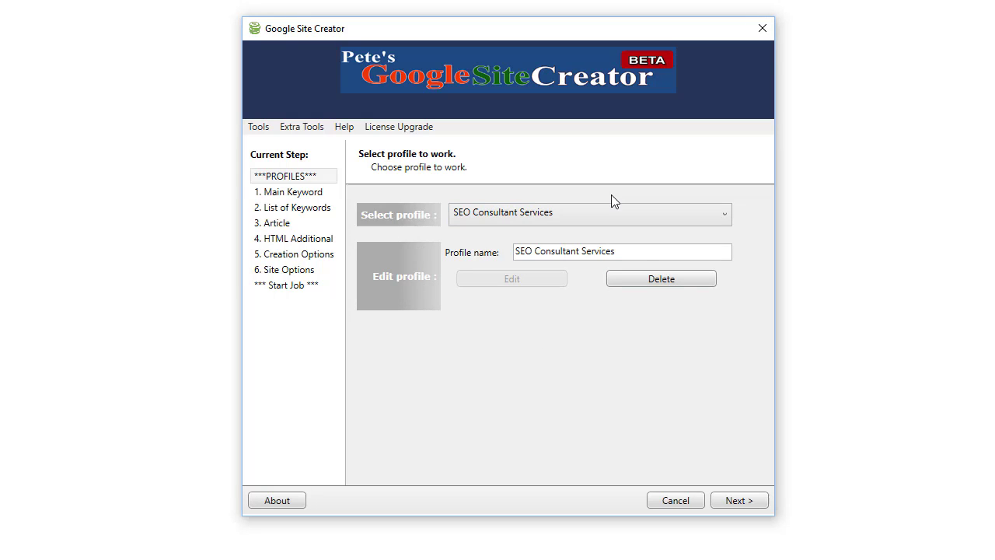
left_click(728, 501)
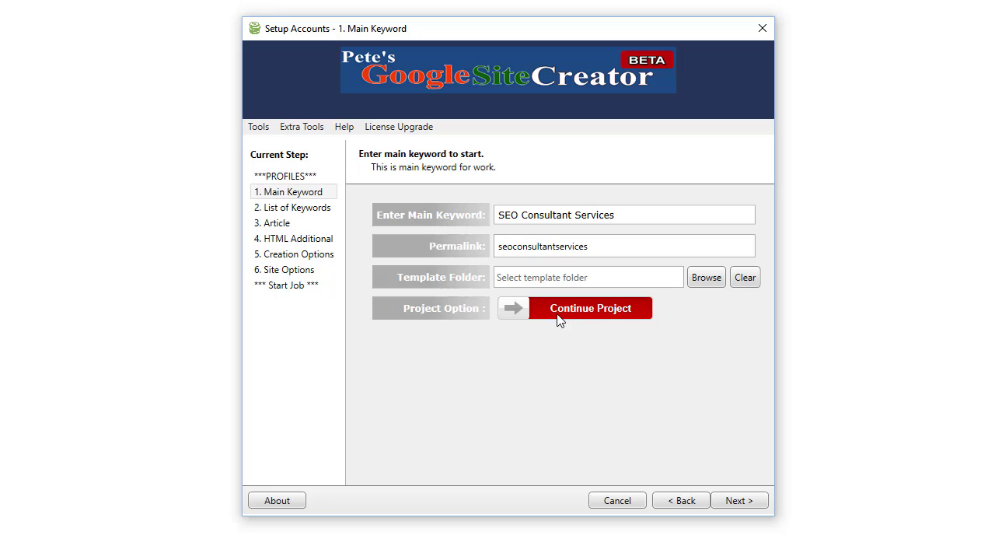
Set the project option to Repeat Project and continue past the keyword list to the article stage.
left_click(557, 313)
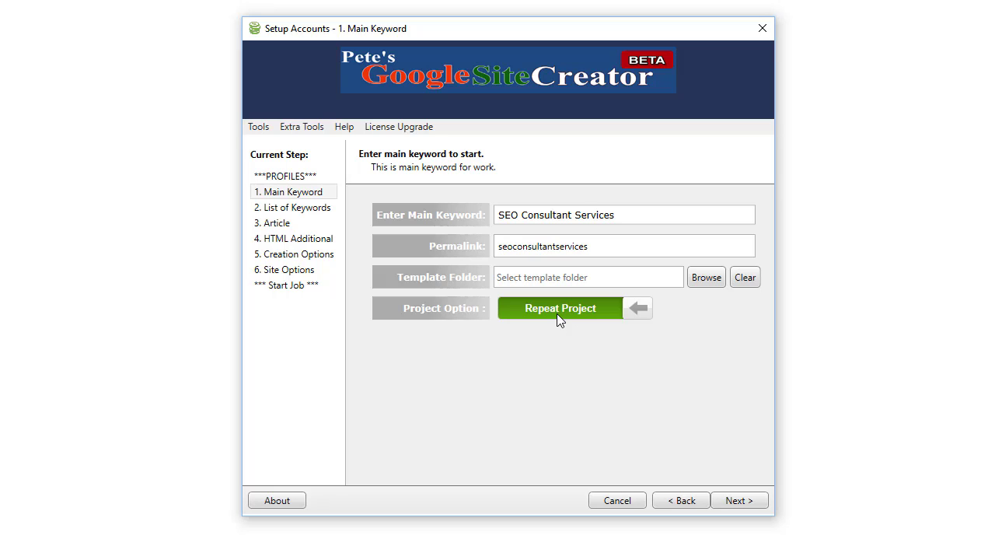
left_click(736, 501)
left_click(670, 335)
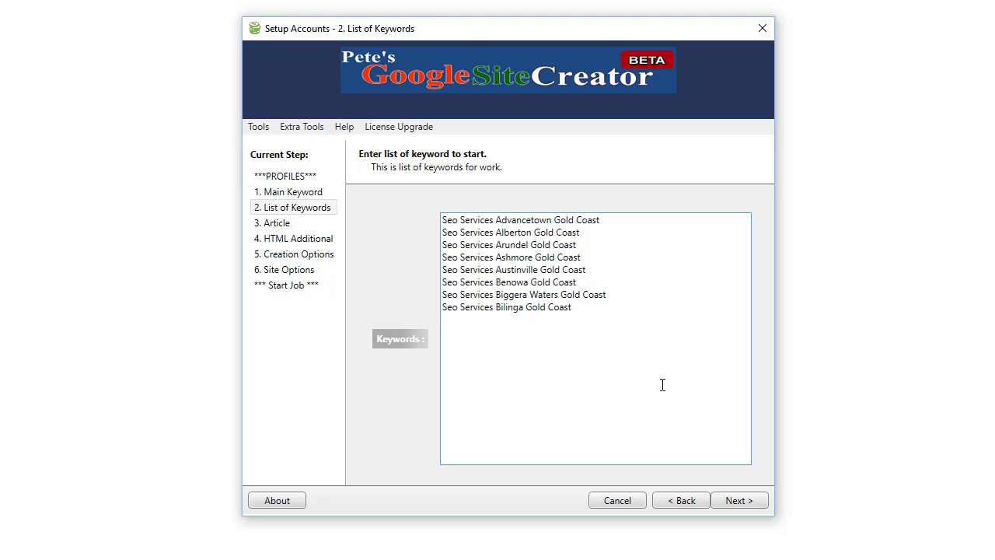
left_click(738, 500)
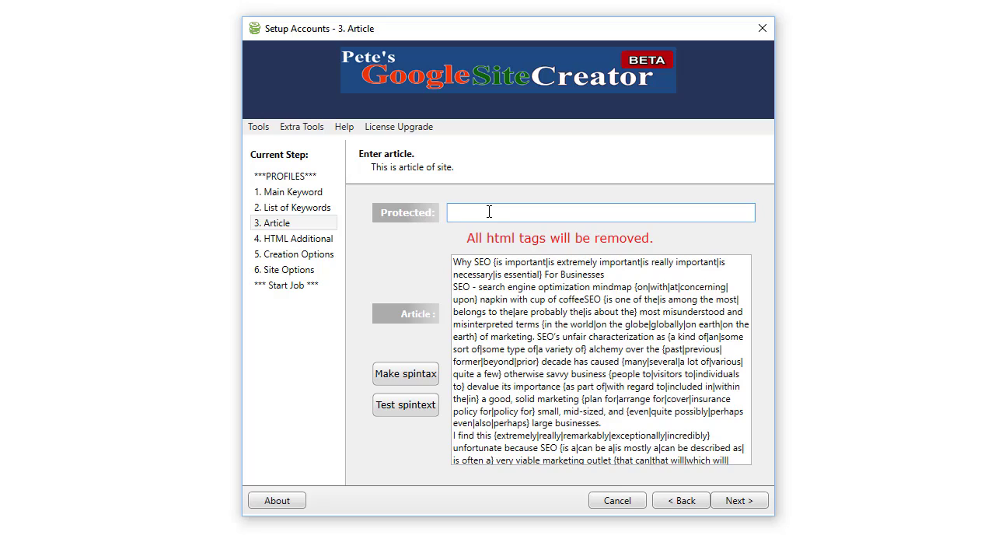
Enter "seo, search engine optimization," as the protected keywords and clear the field again.
type("seo, search")
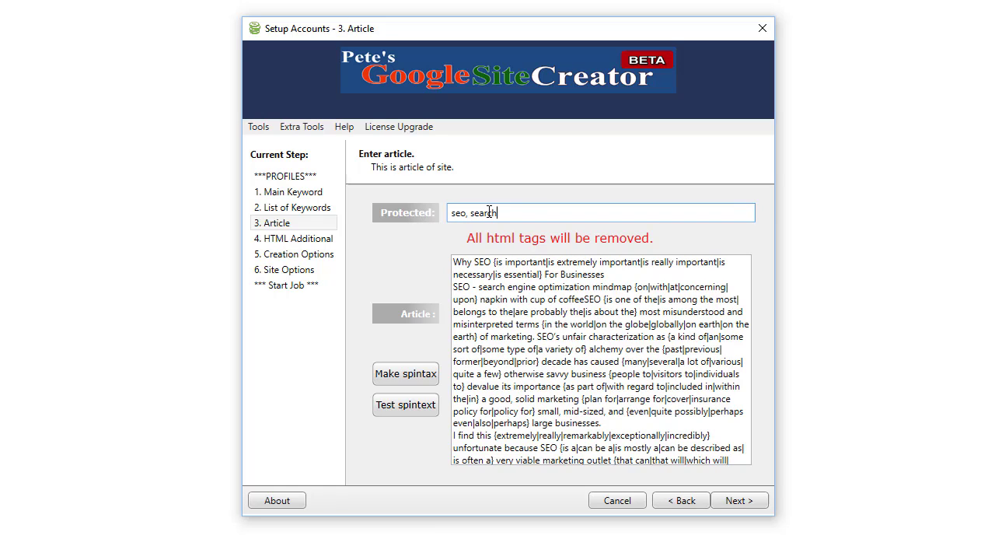
type(" engine opti")
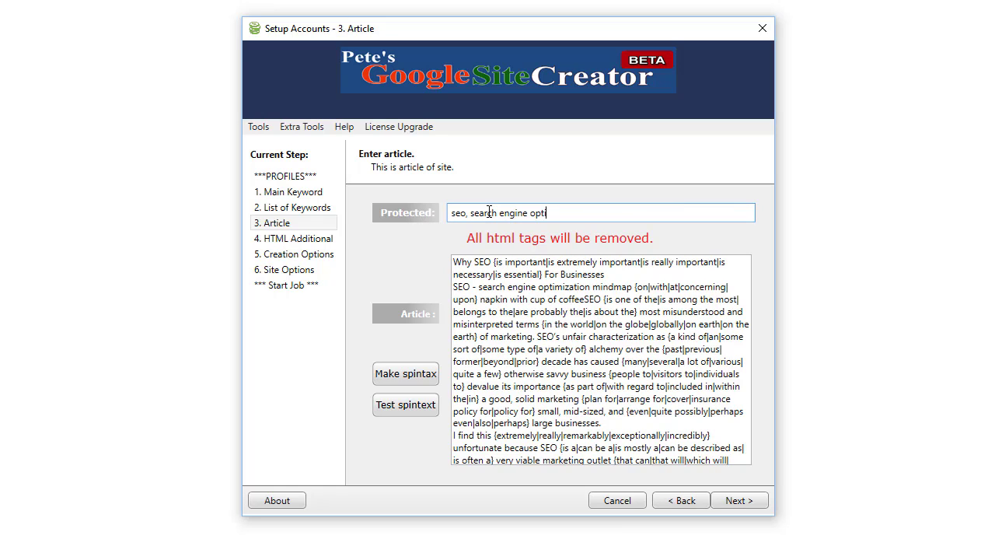
type("mization,")
key("ctrl+a")
key("BackSpace")
Test the article's spintext by generating several spun versions, and close the test form.
left_click(423, 410)
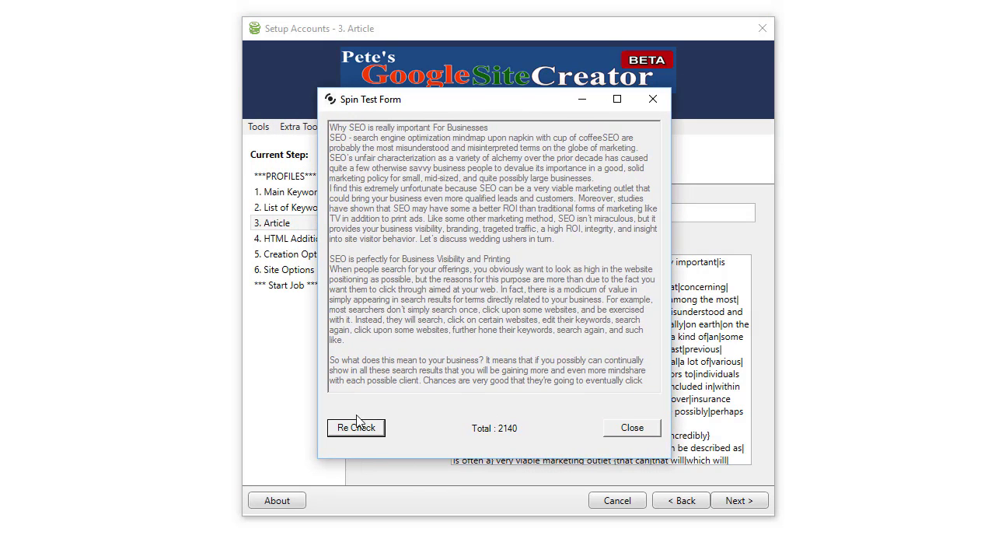
left_click(355, 428)
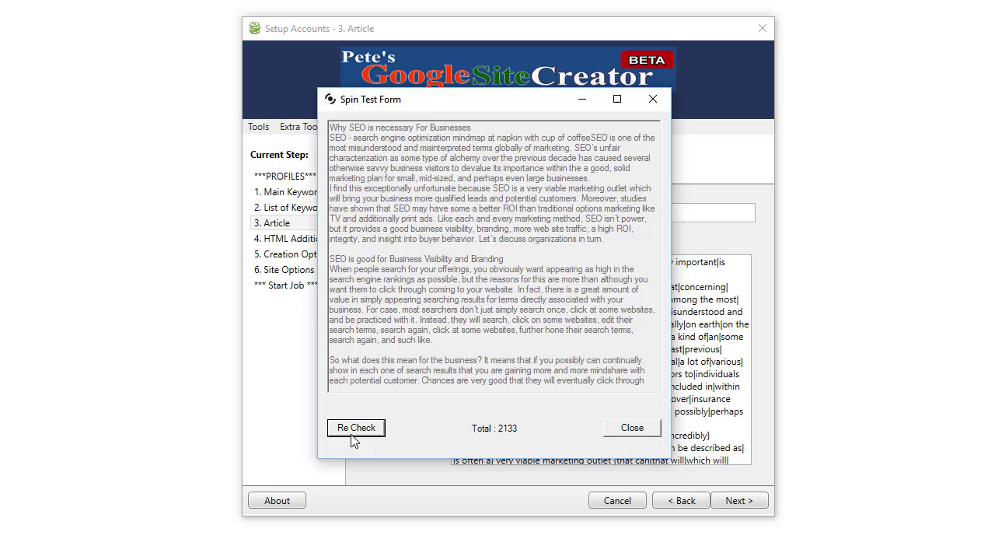
left_click(352, 436)
left_click(352, 435)
left_click(352, 435)
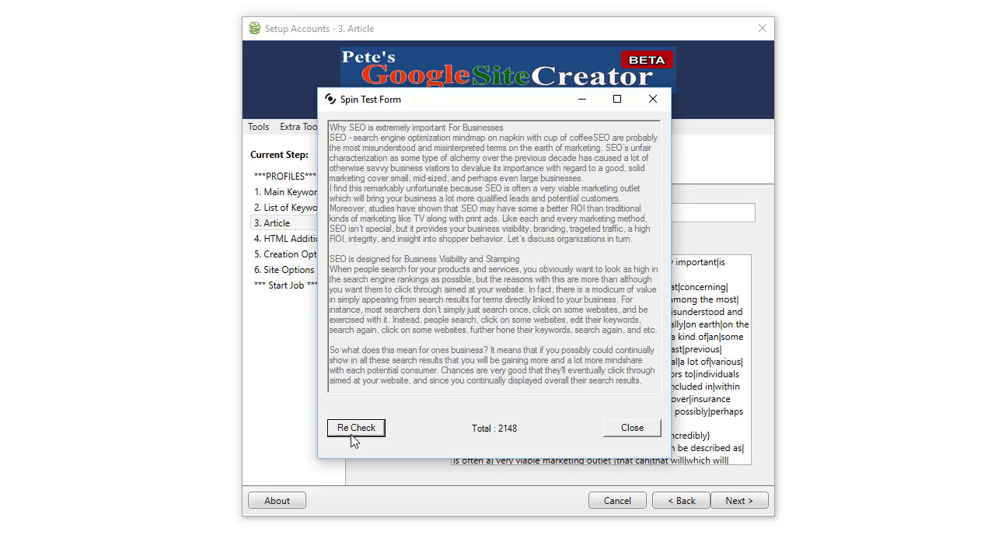
left_click(354, 434)
left_click(354, 434)
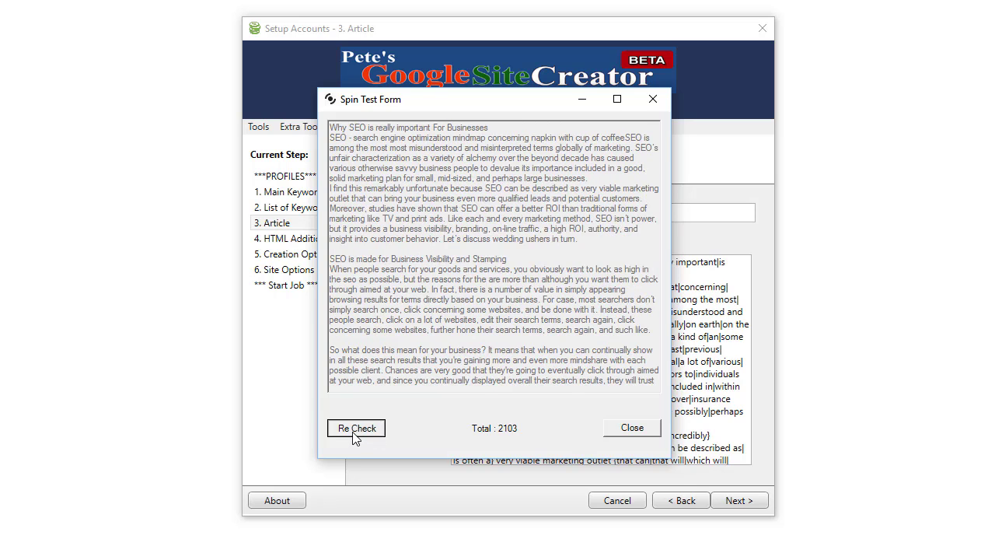
left_click(354, 433)
left_click(353, 434)
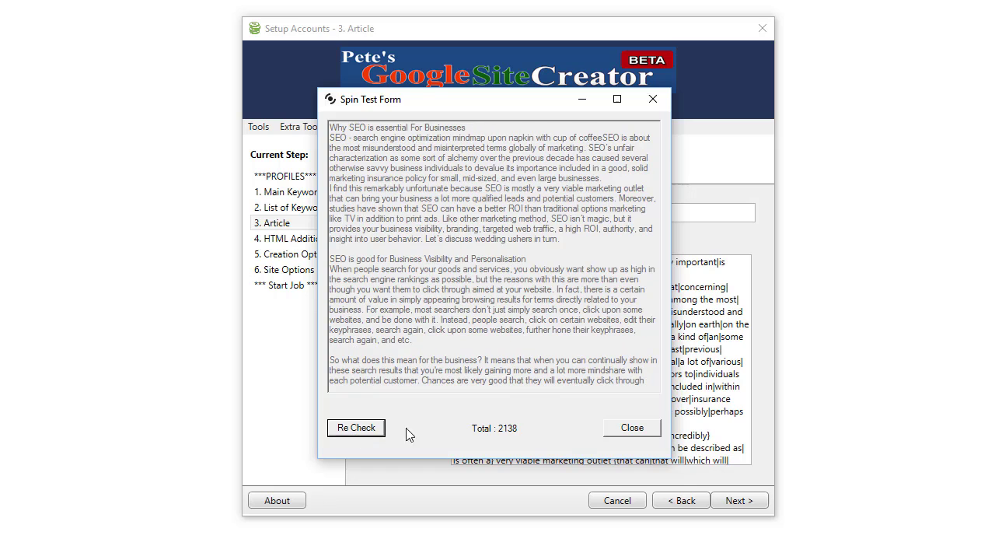
left_click(629, 438)
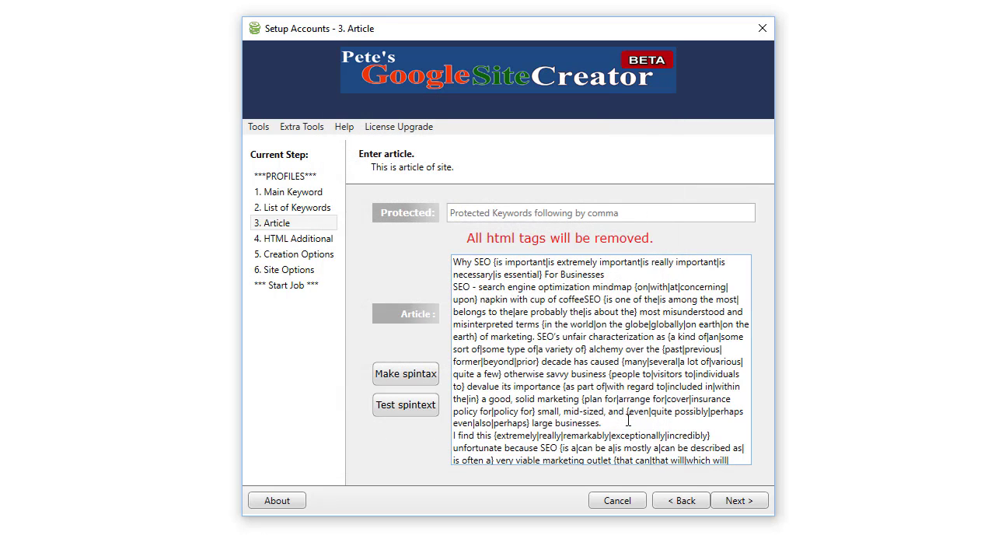
left_click(629, 420)
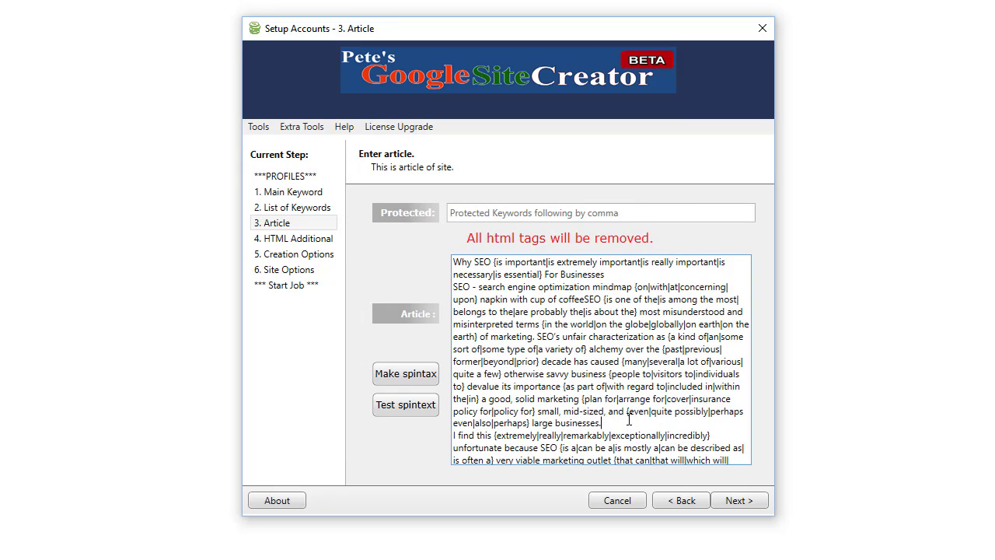
Continue past the additional HTML to the creation options and select the fourth Google account in the list.
left_click(728, 502)
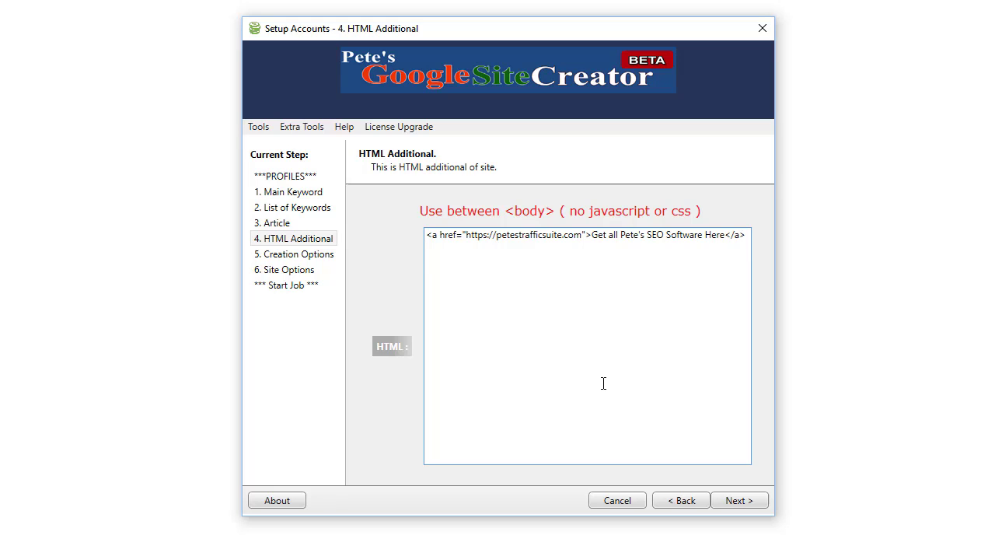
left_click(745, 502)
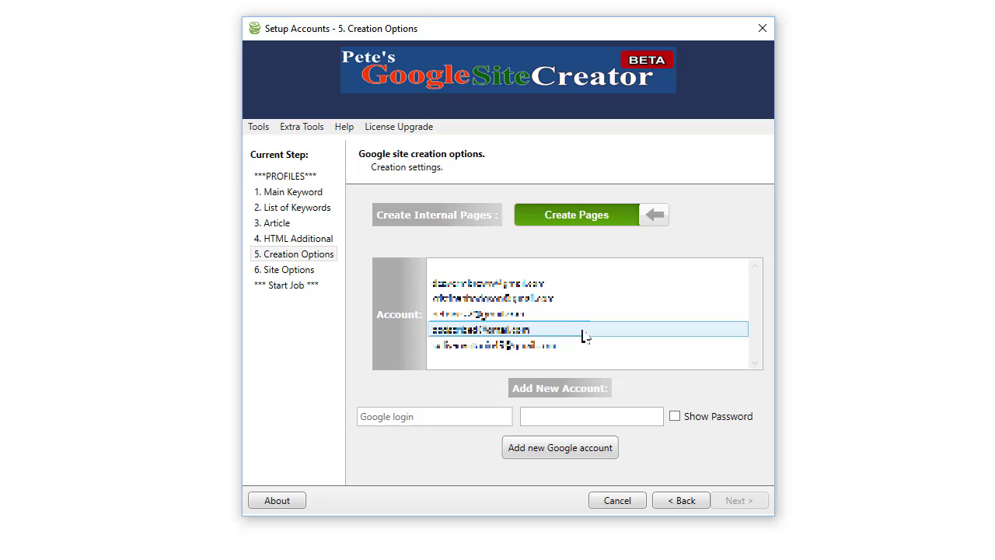
left_click(438, 416)
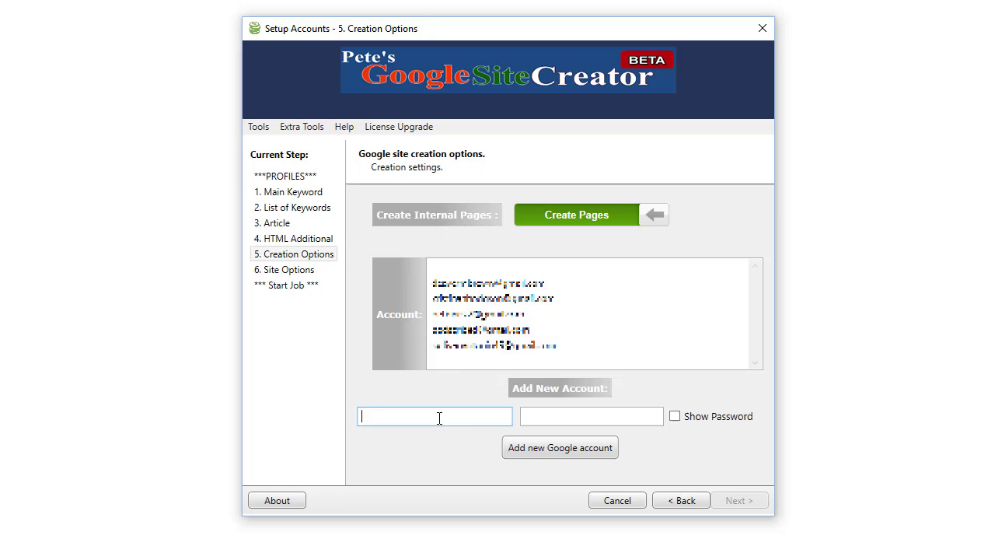
left_click(550, 415)
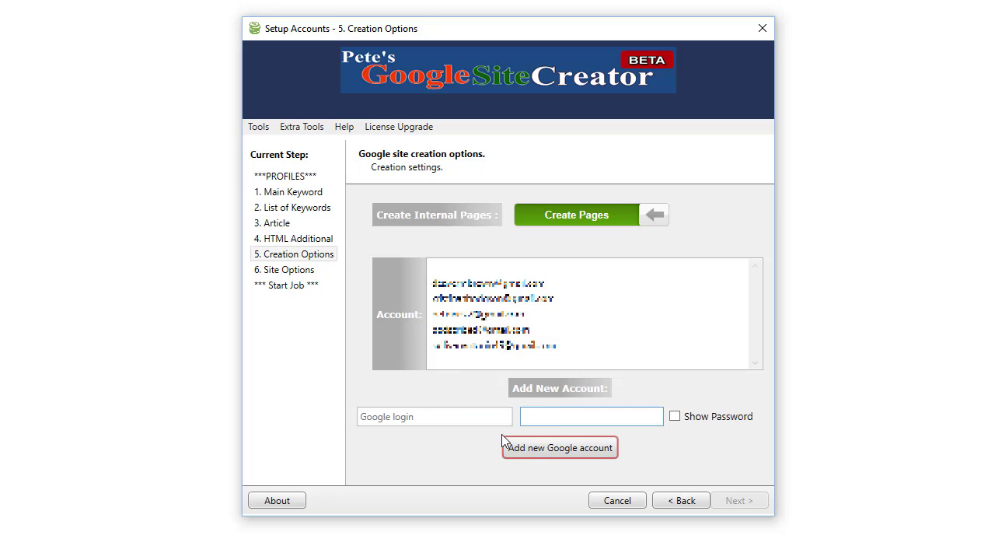
right_click(496, 327)
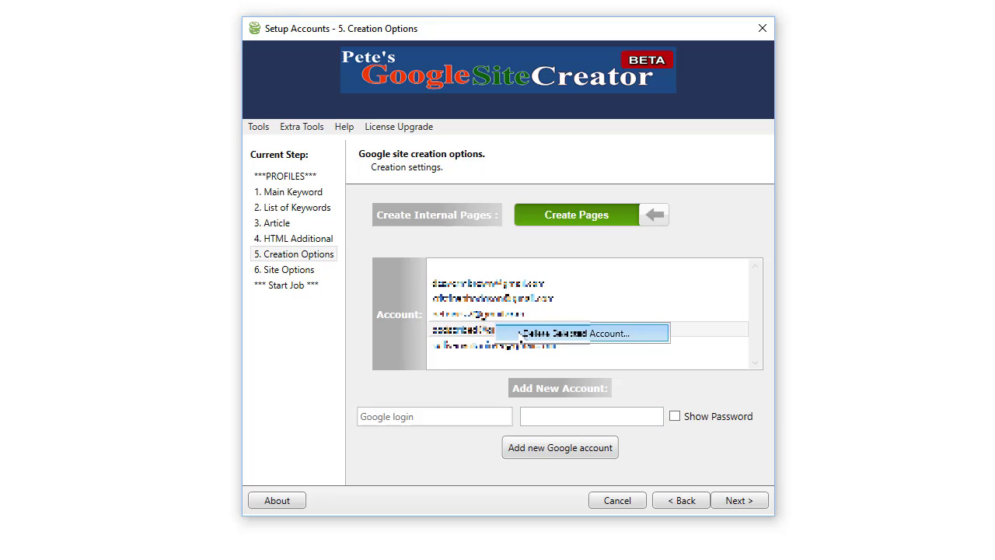
left_click(437, 418)
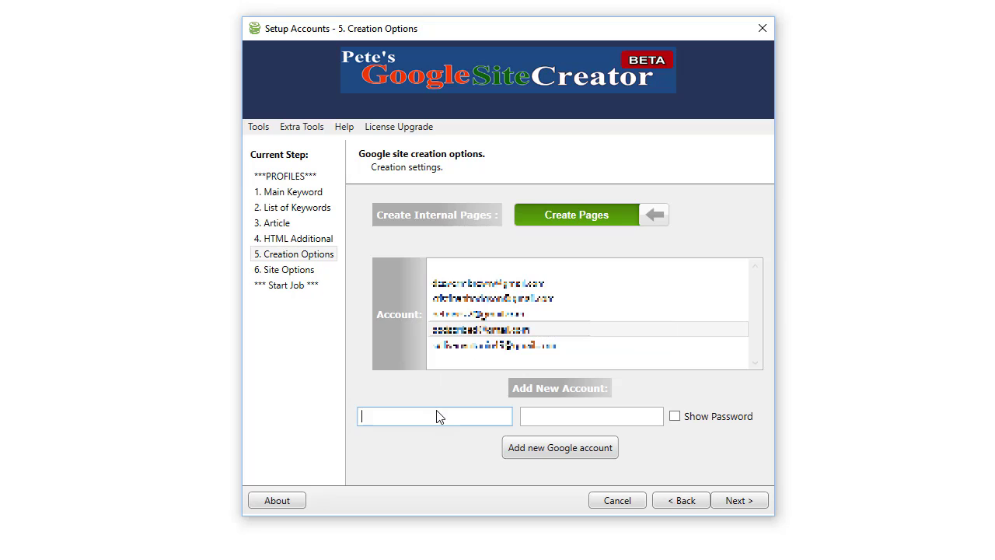
Try Create Sites mode with the first two available accounts added to the selected accounts, and return to Create Pages.
left_click(582, 218)
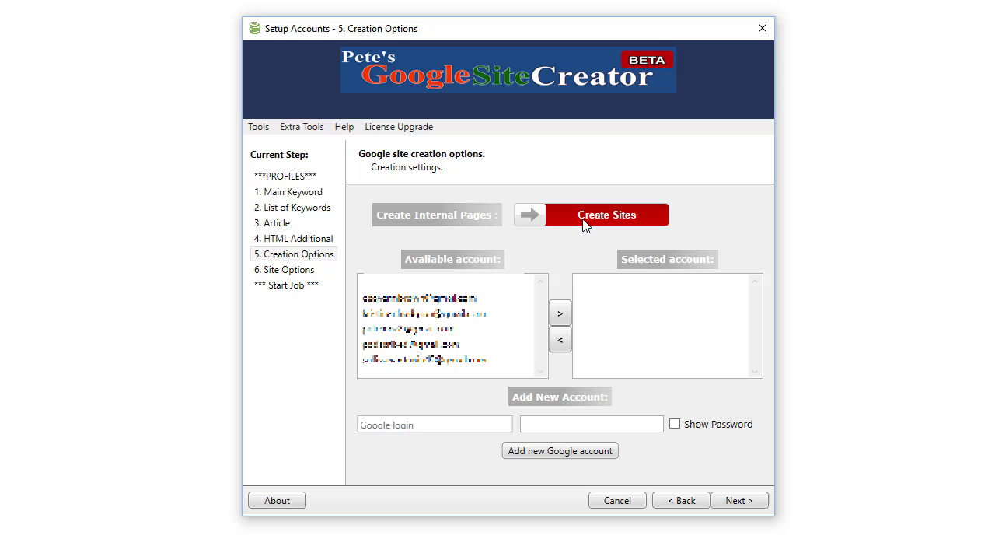
left_click(446, 300)
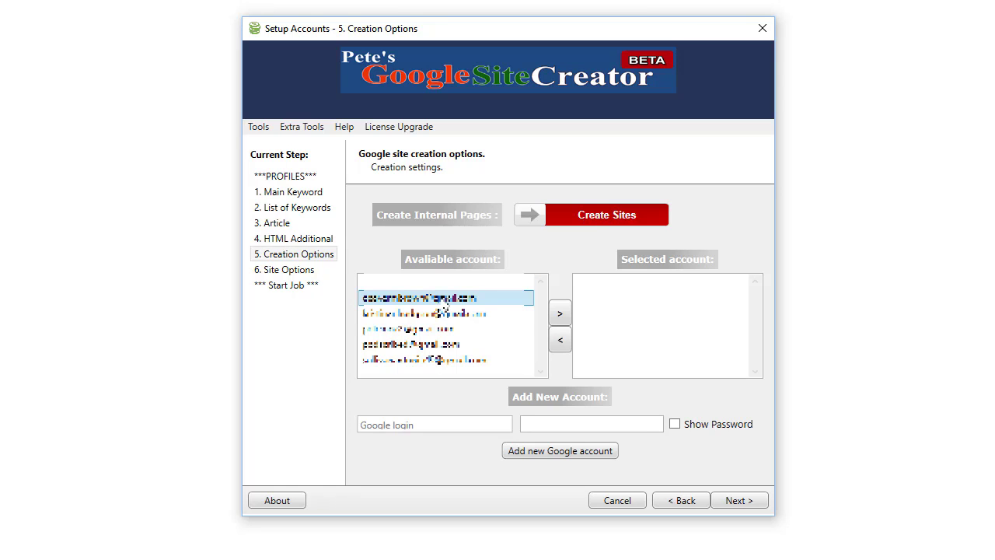
left_click(560, 313)
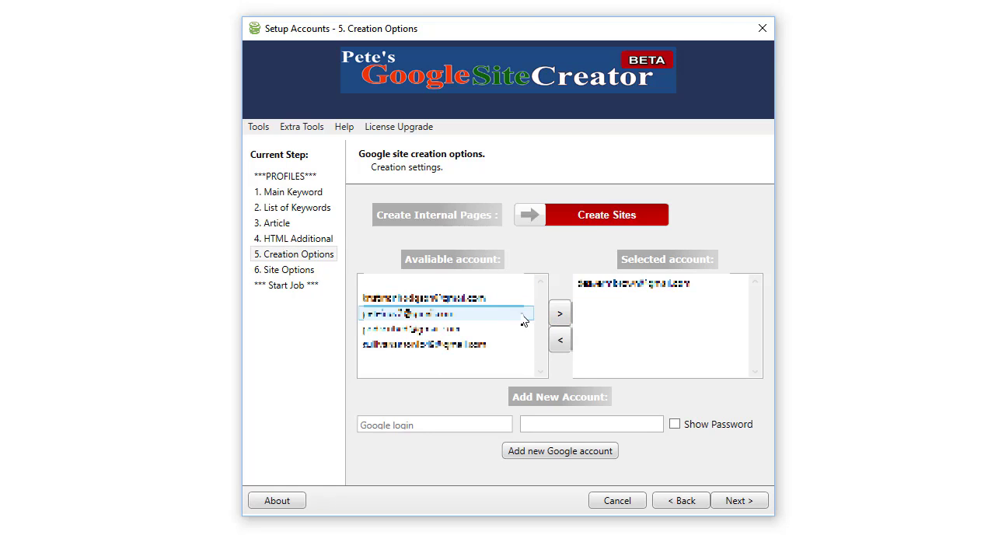
left_click(513, 298)
left_click(562, 317)
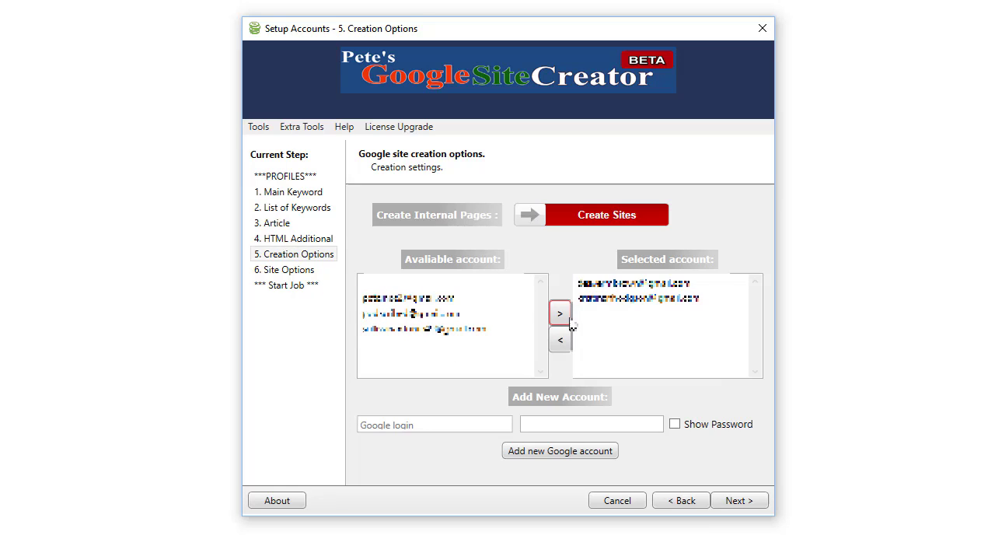
left_click(633, 299)
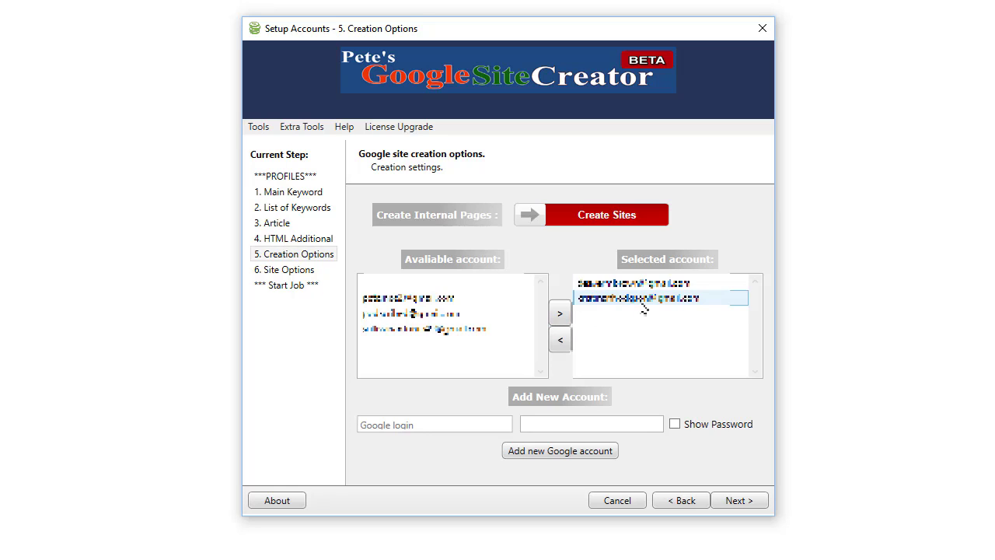
left_click(591, 223)
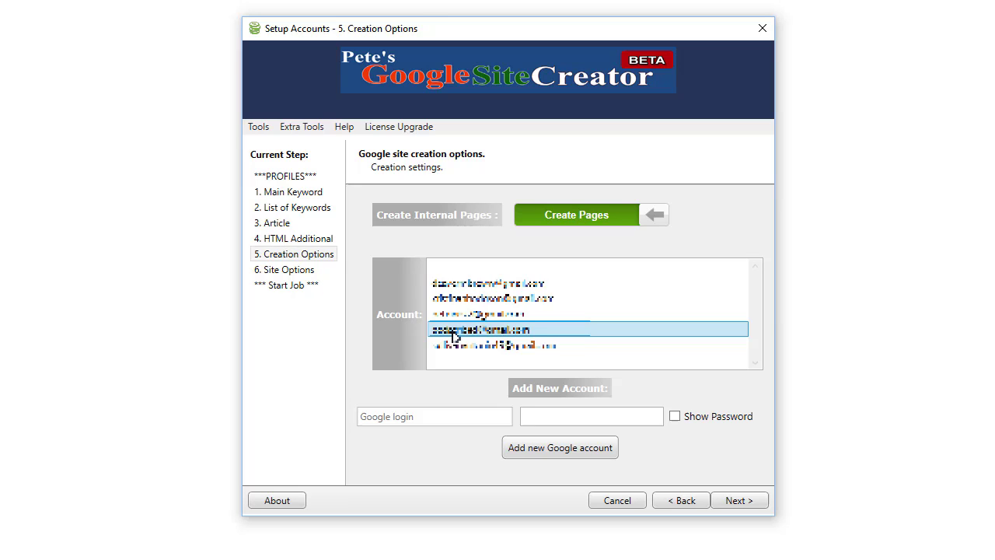
Continue to the site options and set the image folder to thumbnails by opening the image 18296096-beautiful-blonde-woman-writing-with-typewriter-Stock-Photo-journalist.jpg.
left_click(728, 500)
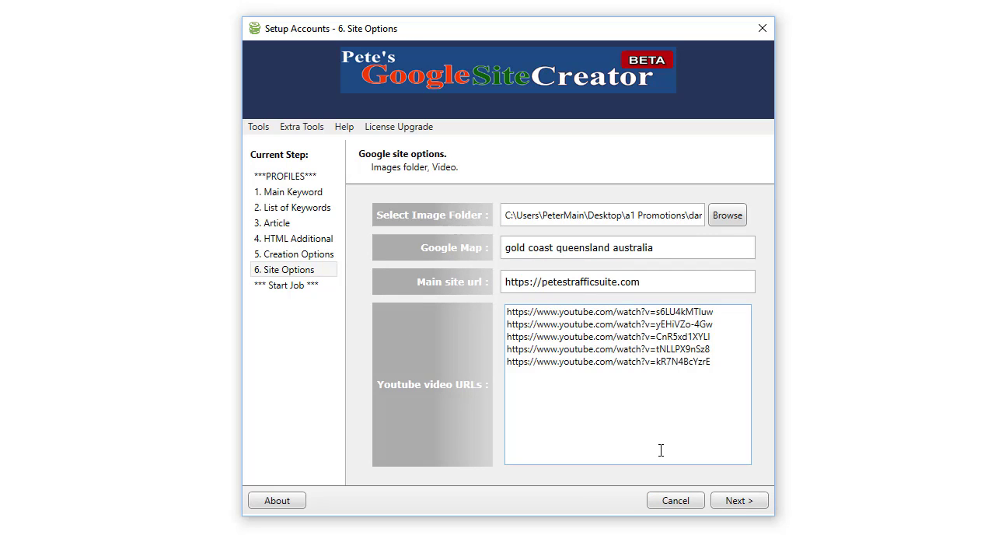
left_click(741, 223)
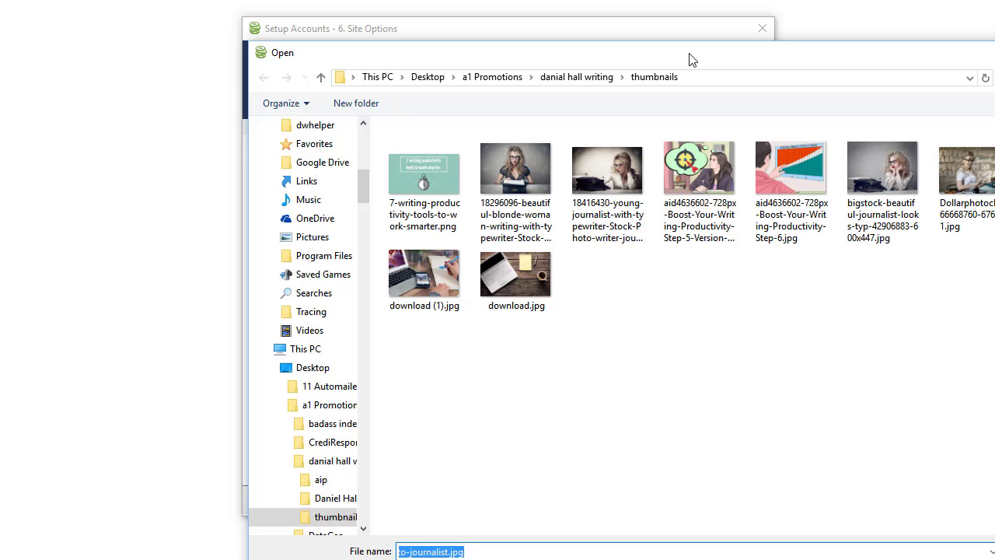
left_click(520, 189)
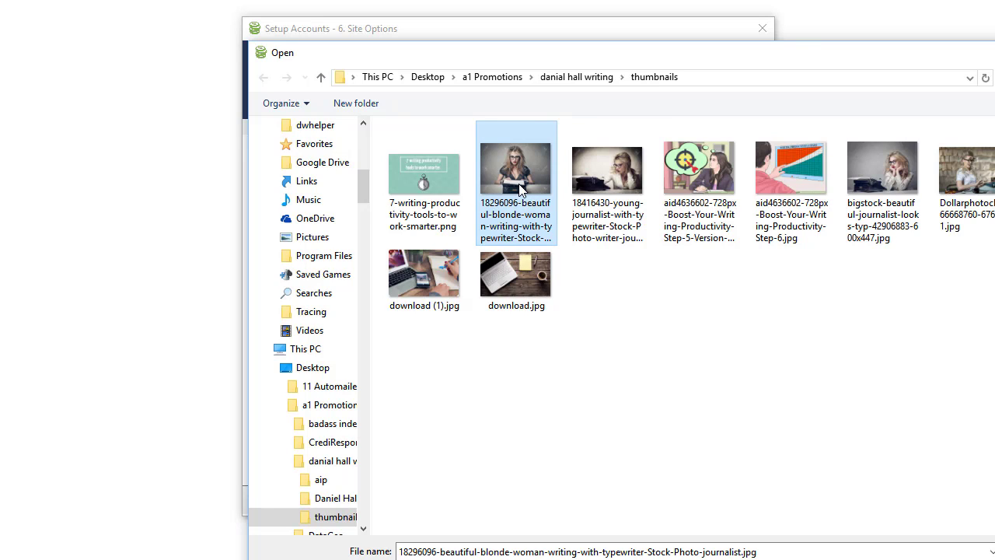
key("Return")
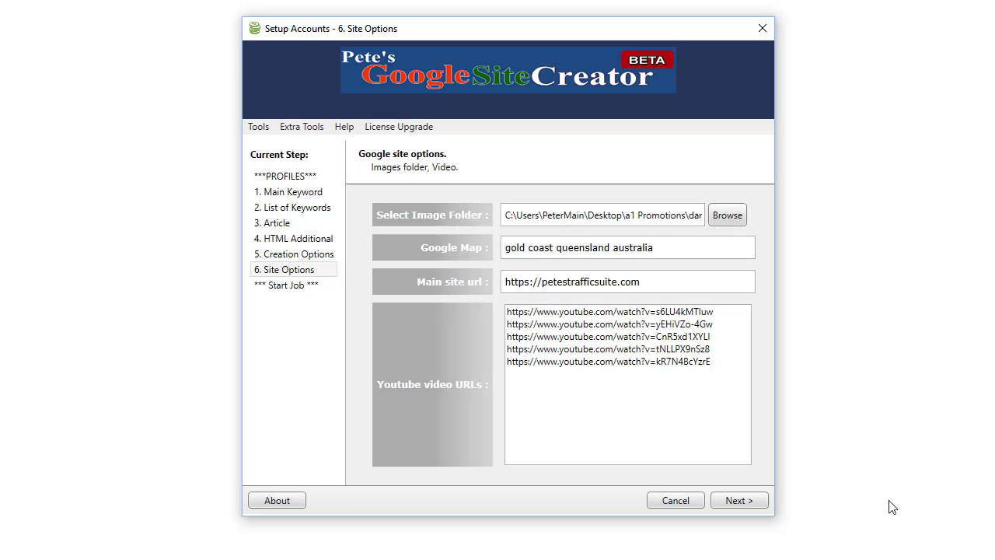
left_click(691, 246)
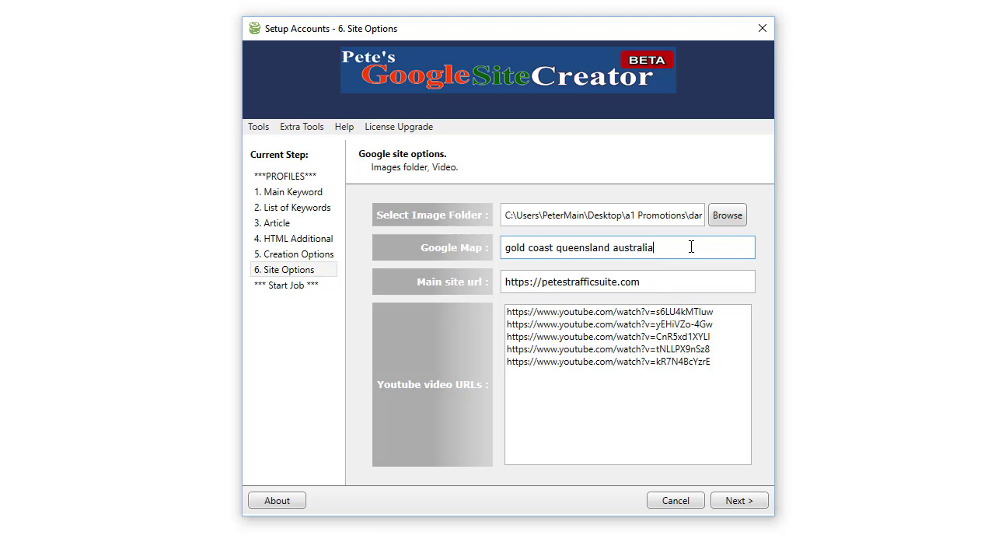
left_click(667, 281)
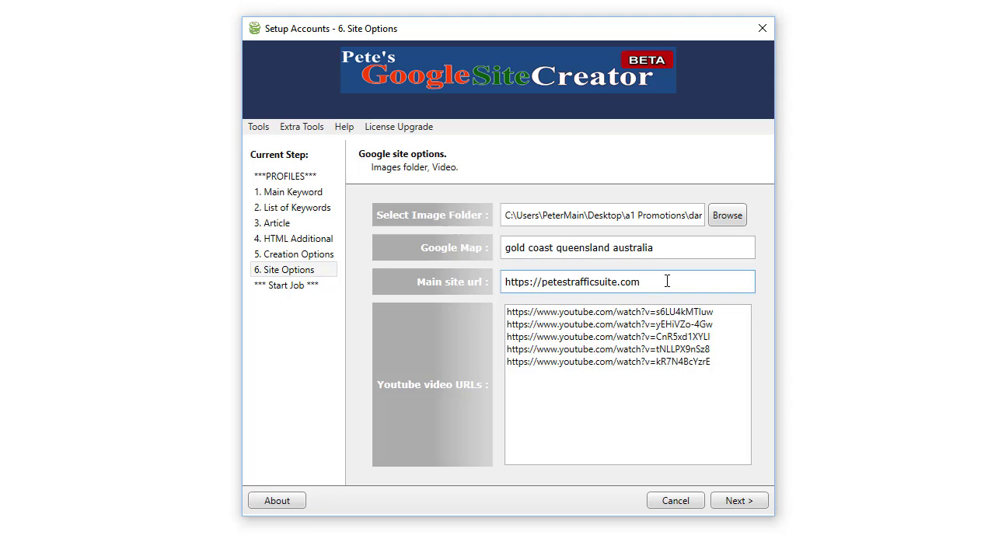
Copy and delete all YouTube video URLs below the first one, and paste them back into the list.
left_click(639, 414)
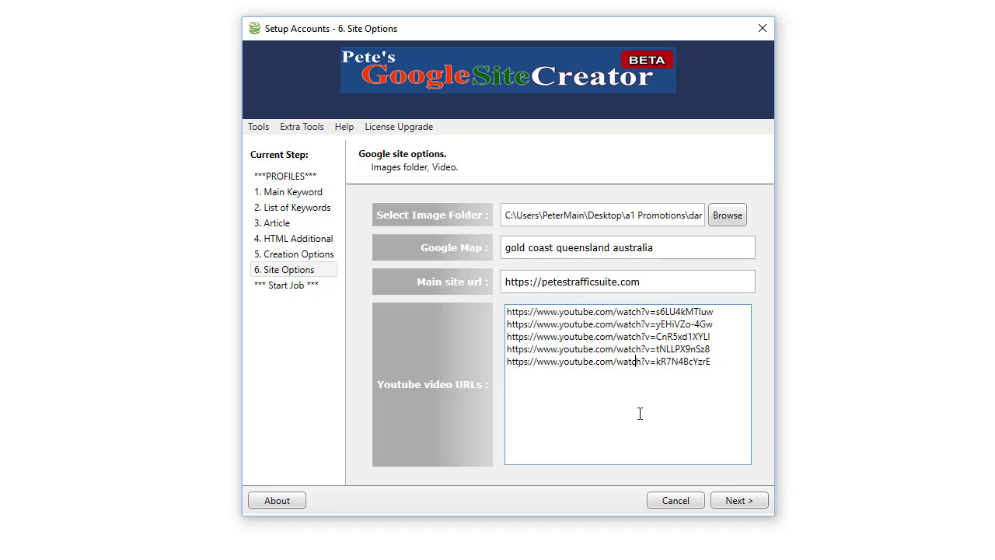
key("ctrl+Home")
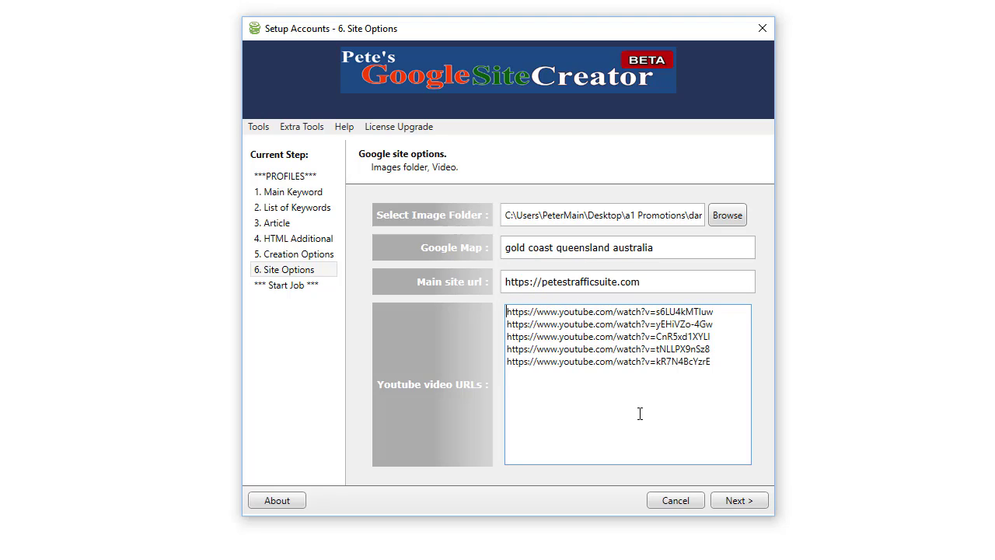
key("shift+Down")
key("shift+Down")
key("shift+Down")
key("shift+Down")
key("ctrl+c")
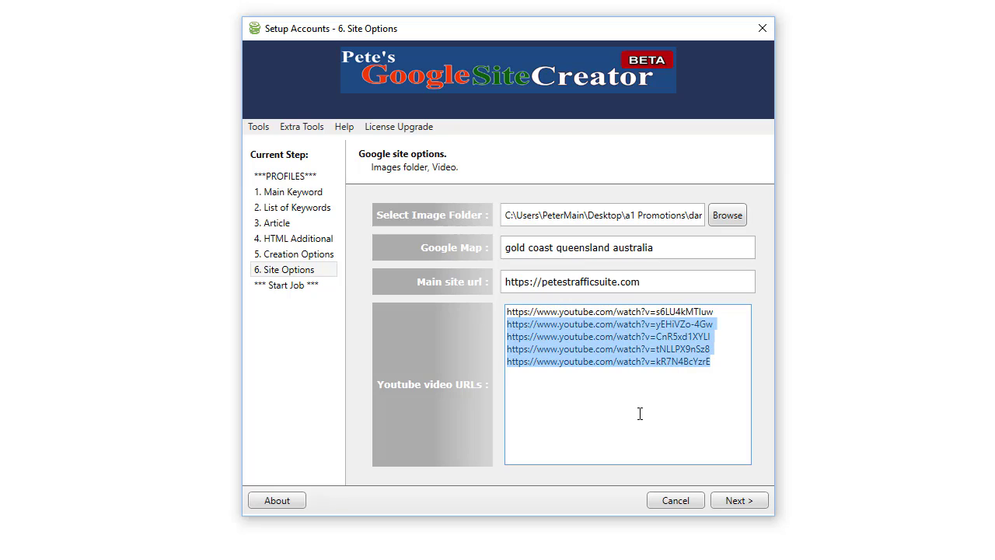
key("Delete")
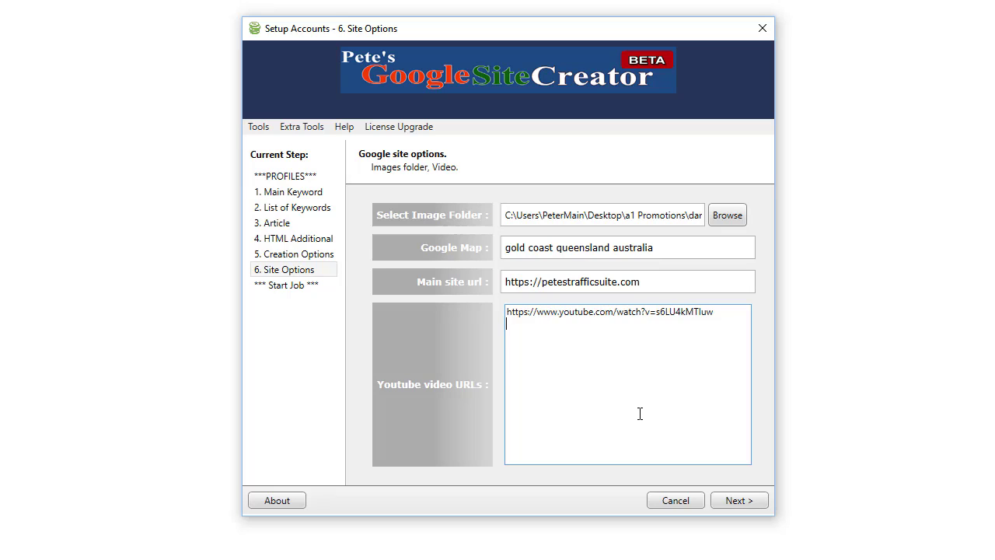
key("ctrl+v")
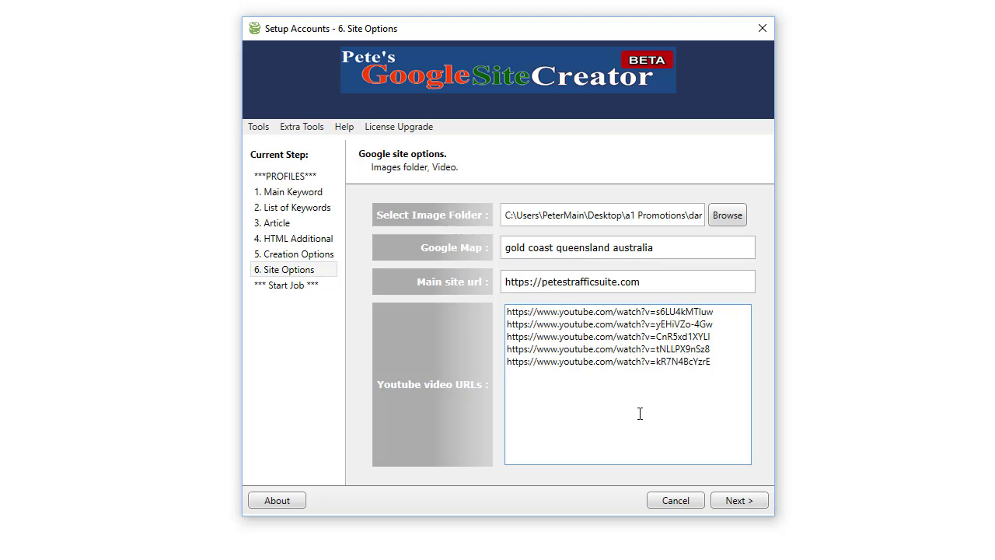
Accept the site options and continue to the Start Job stage.
left_click(749, 500)
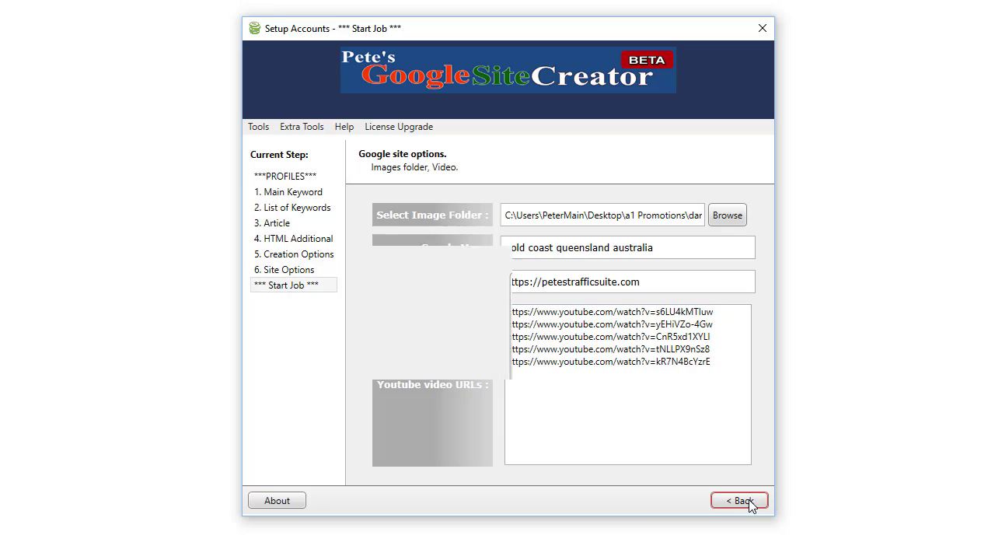